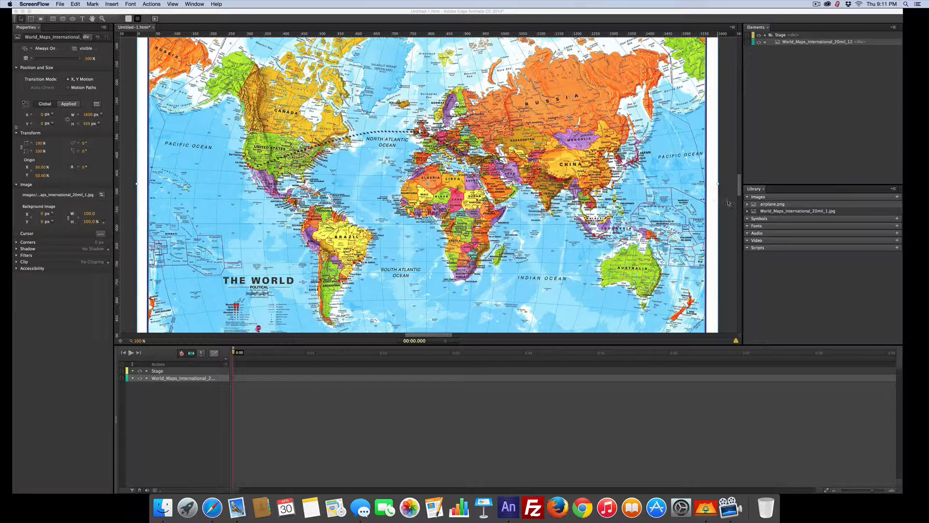
- Place airplane.png from the library on the map off the United States' west coast and set its transition mode to Motion Paths
left_click(420, 166)
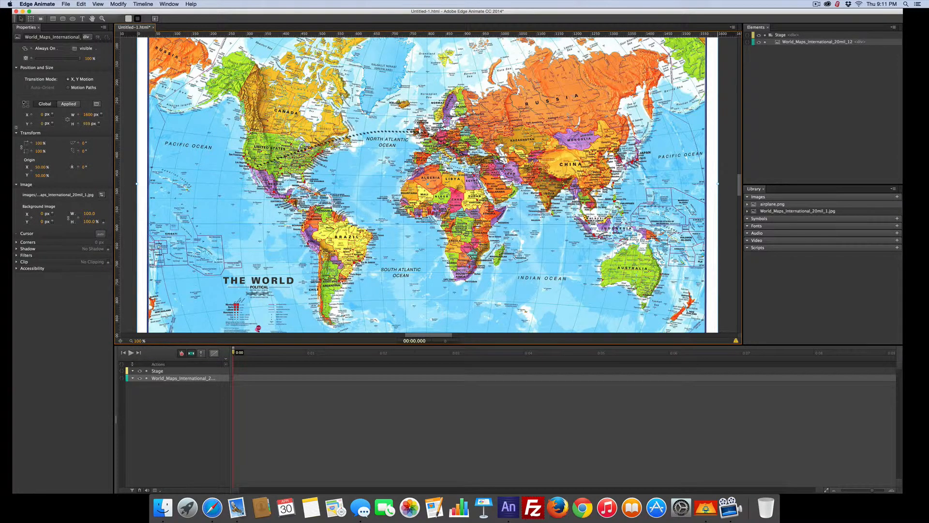
left_click_drag(749, 207, 236, 168)
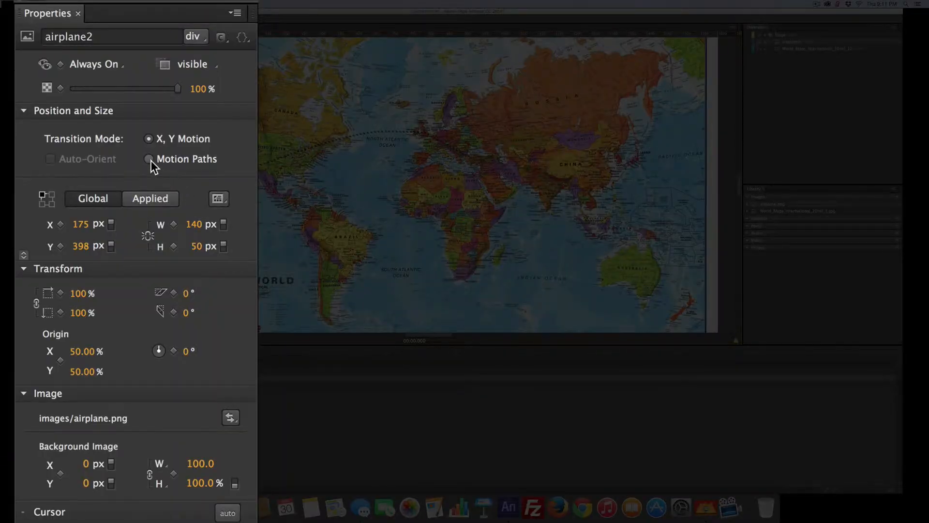
left_click(148, 159)
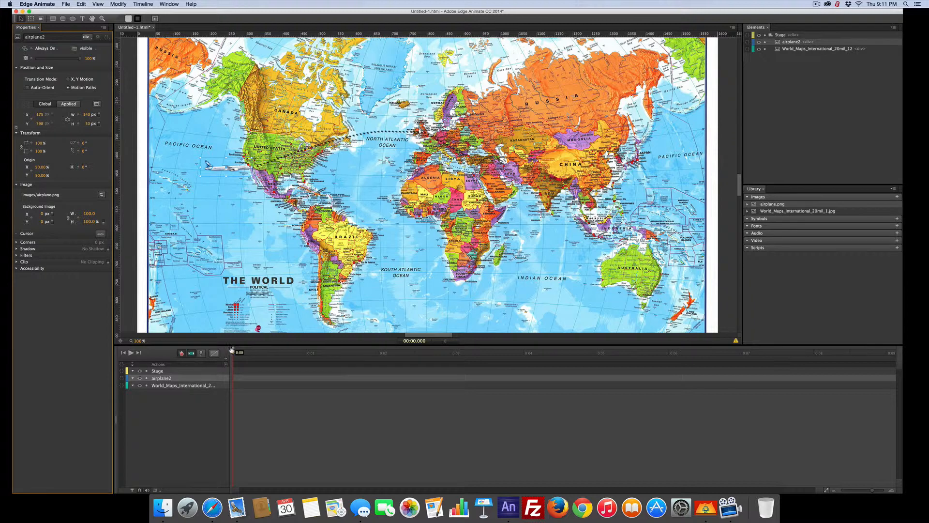
- Animate the airplane from a location keyframe at 0:00 to southeastern Europe at 0:03, and play the animation from the start
mouse_move(231, 349)
left_mouse_down()
mouse_move(449, 362)
mouse_move(233, 352)
left_mouse_up()
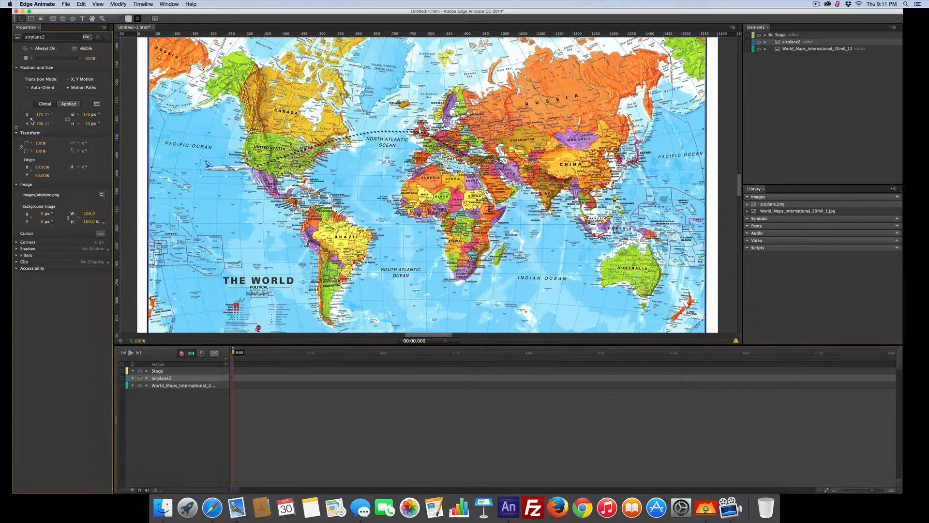
left_click(31, 119)
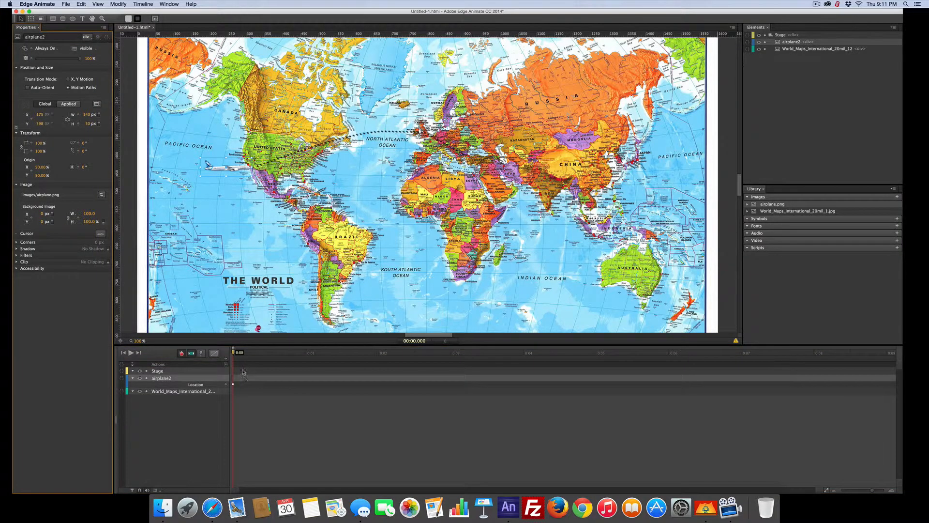
left_click_drag(235, 356, 452, 370)
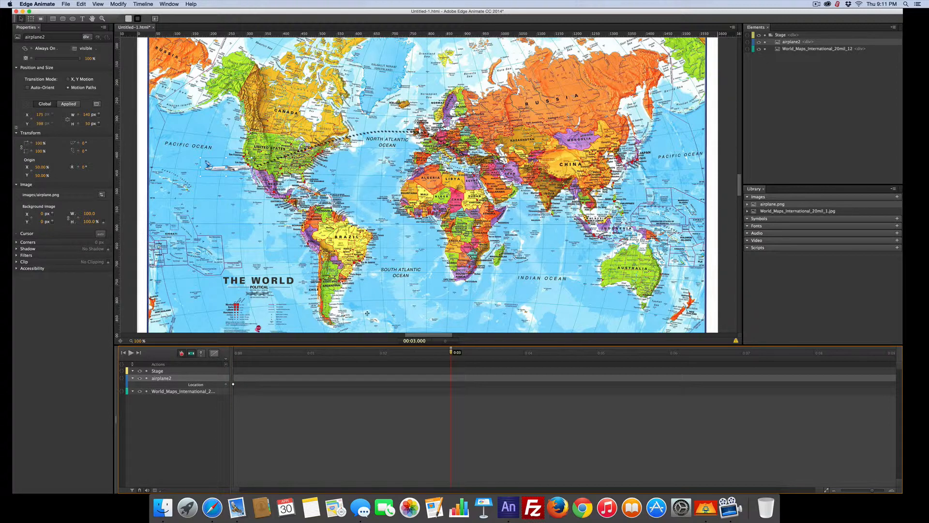
left_click_drag(237, 170, 481, 157)
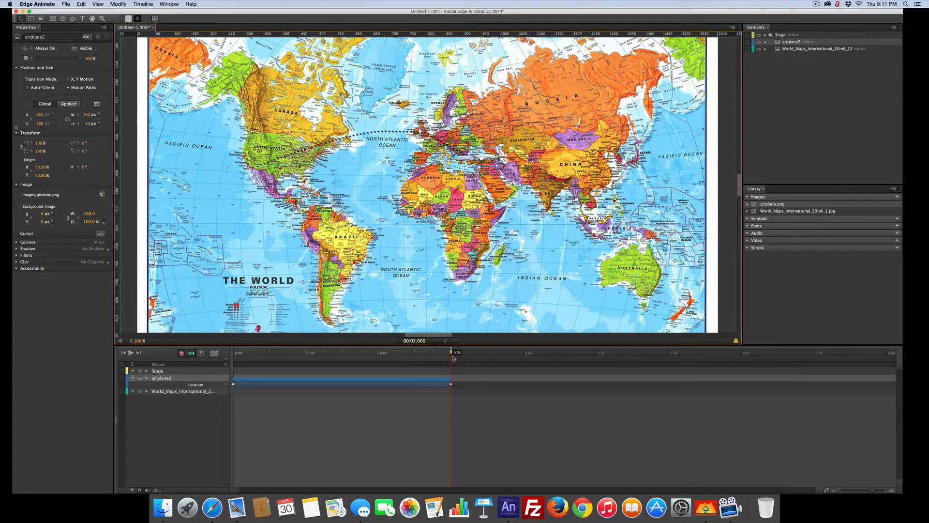
left_click_drag(453, 358, 231, 360)
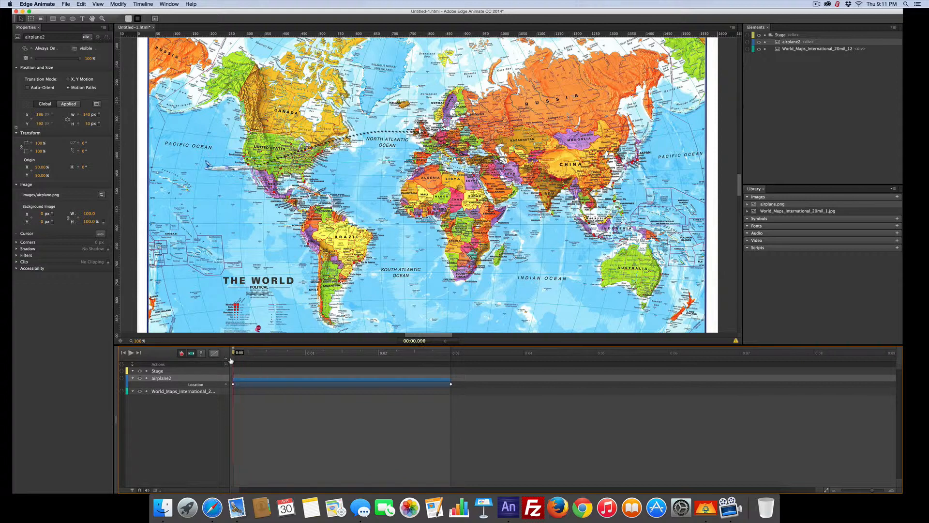
key("space")
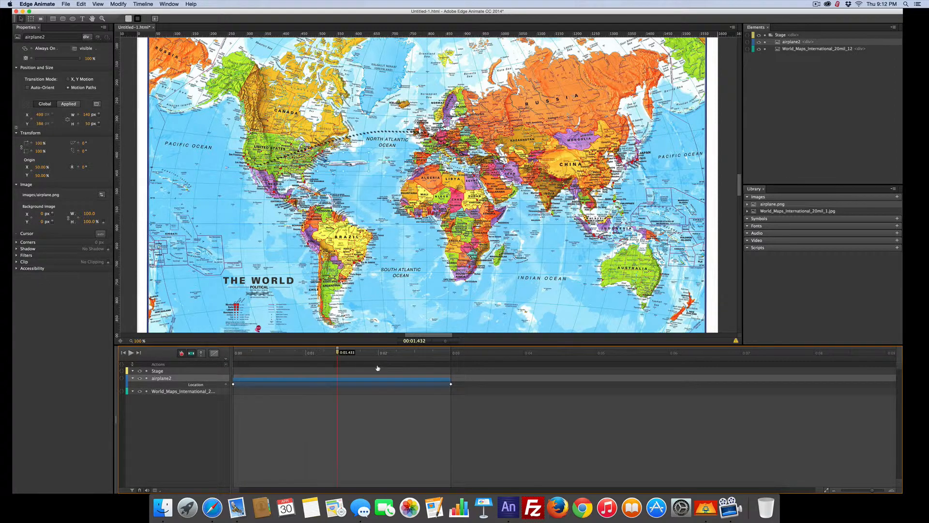
- Reshape the airplane's motion path to follow the dotted route over the North Atlantic from a slightly lower start, and play it back
left_click_drag(433, 372, 224, 361)
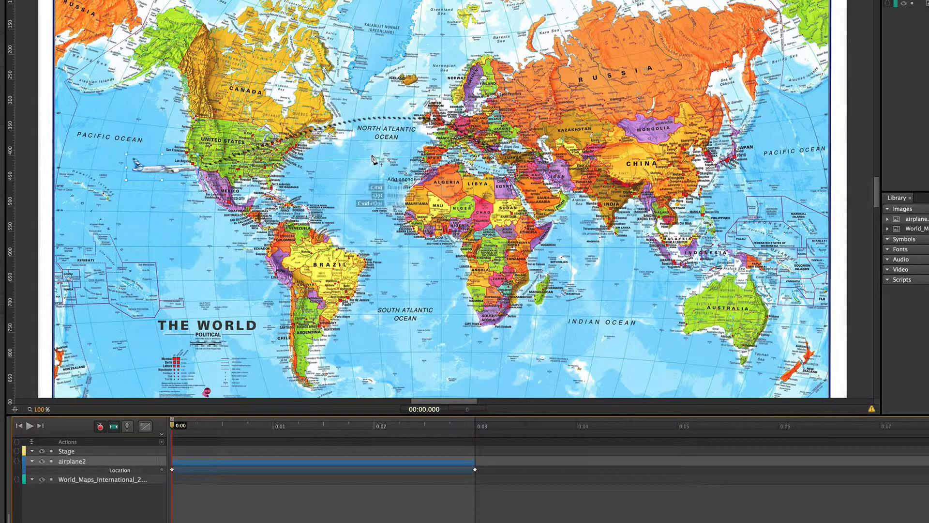
left_click_drag(379, 130, 380, 117)
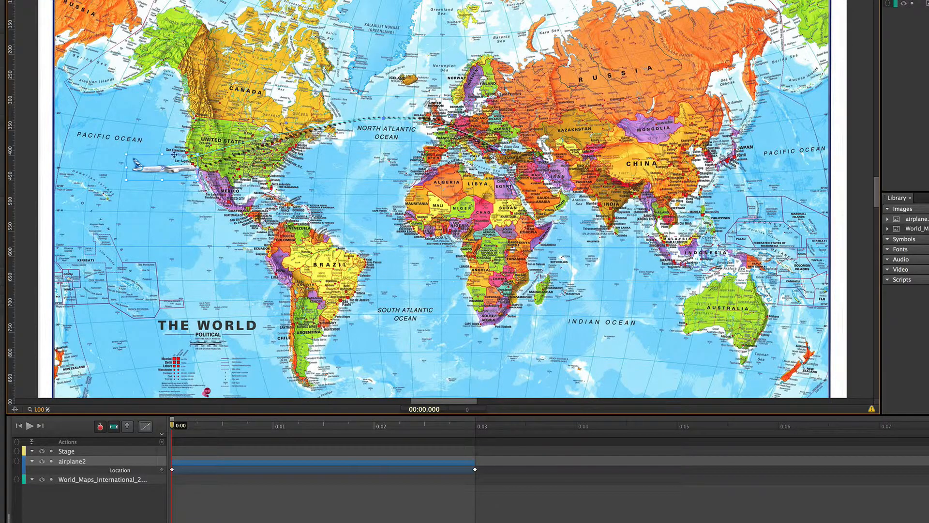
left_click_drag(157, 165, 161, 185)
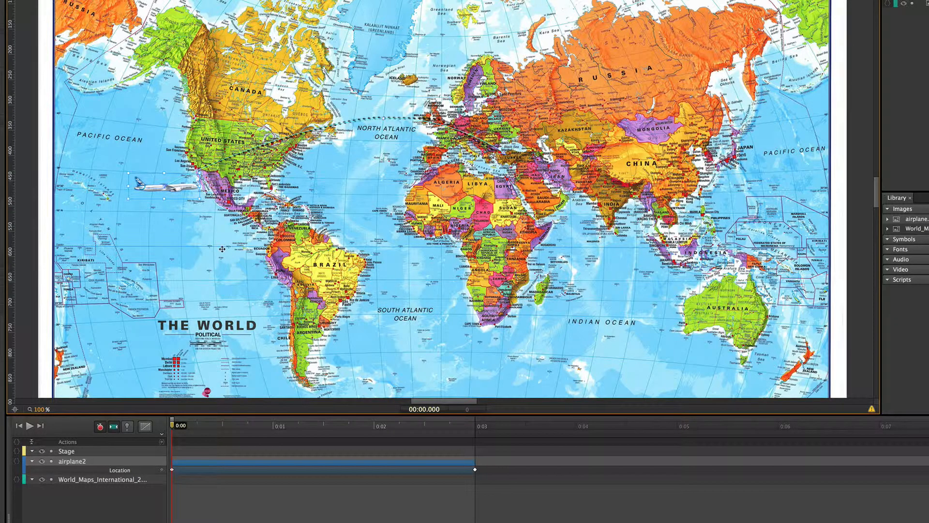
scroll(222, 249, "left", 1)
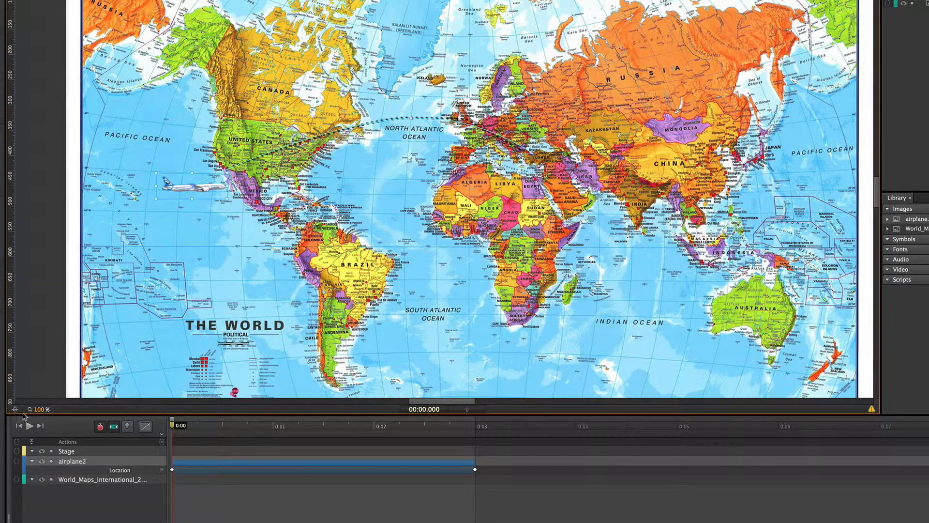
left_click(28, 426)
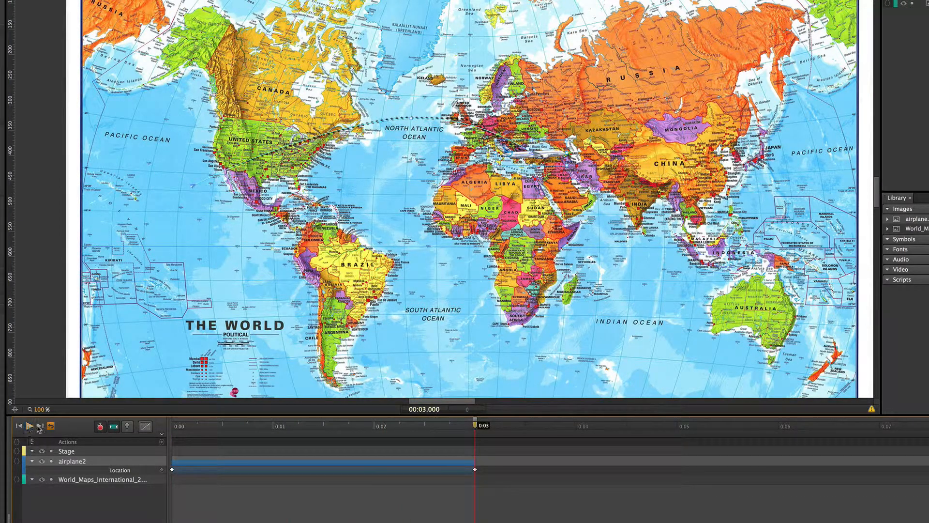
left_click_drag(473, 427, 154, 444)
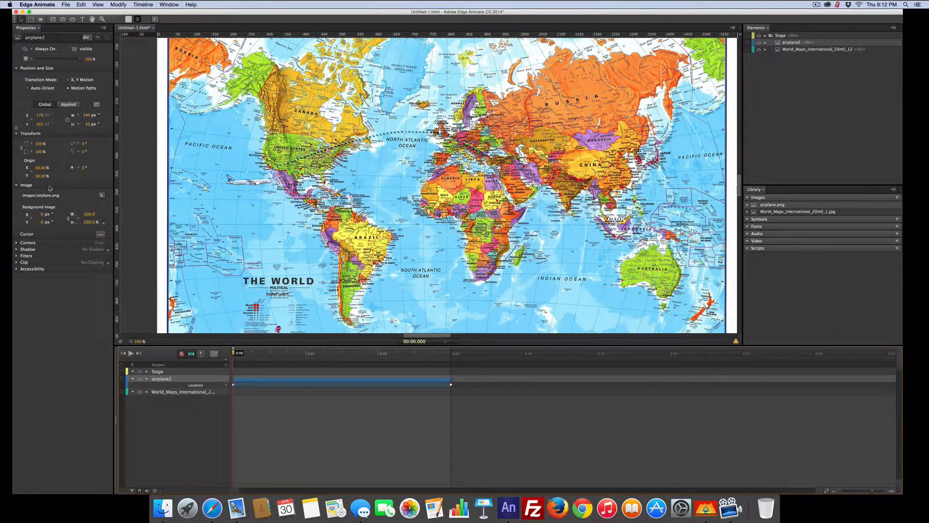
- Shift the airplane's starting position closer to the North American coast, enable Auto-Orient, and play the result
left_click(17, 129)
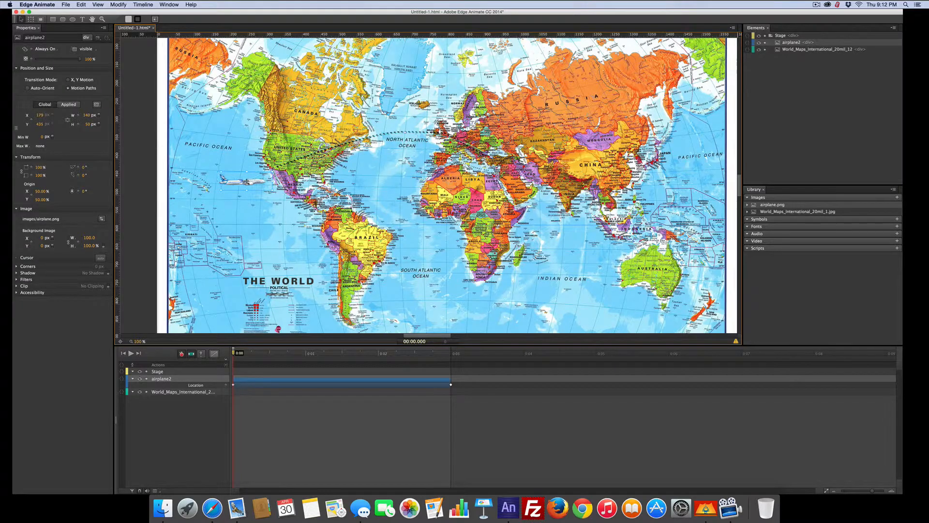
left_click_drag(244, 180, 272, 174)
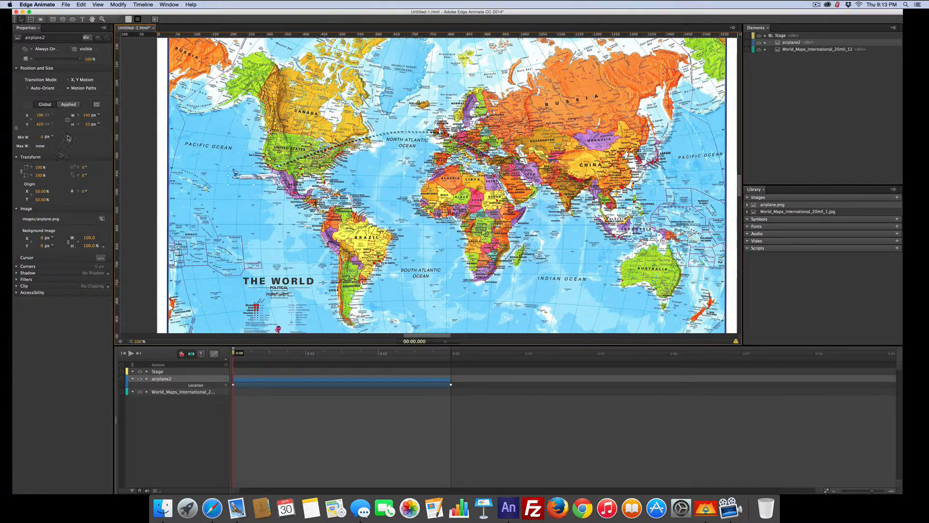
left_click(27, 88)
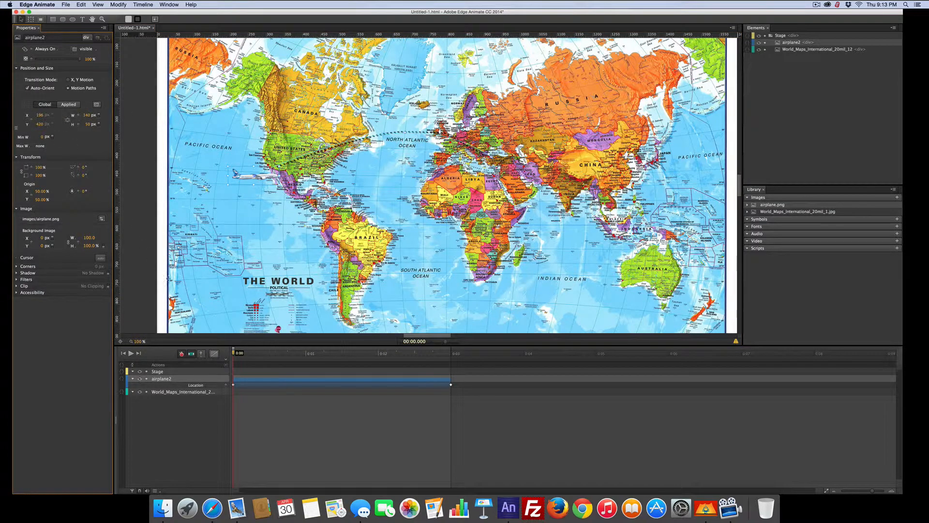
left_click(131, 354)
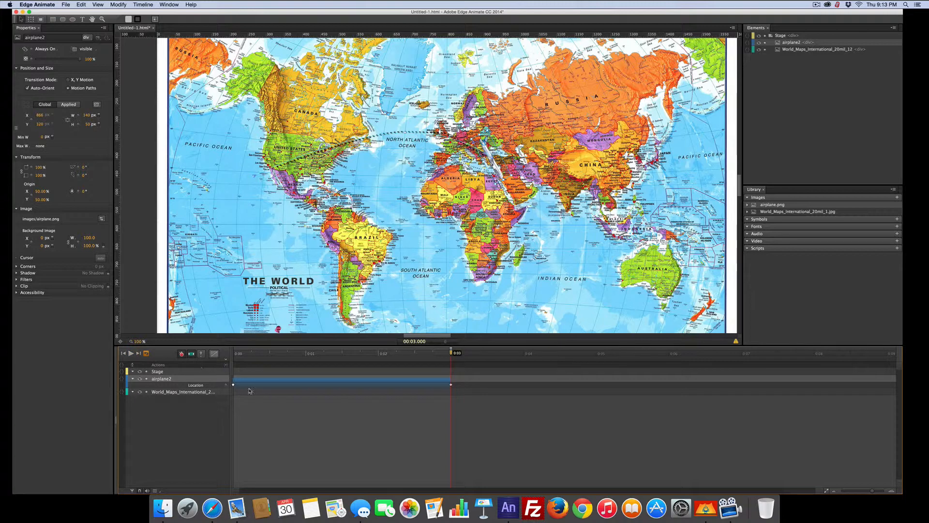
- Set the airplane's transform origin X to 98% at 0:00 and play the animation
left_click_drag(447, 355, 231, 368)
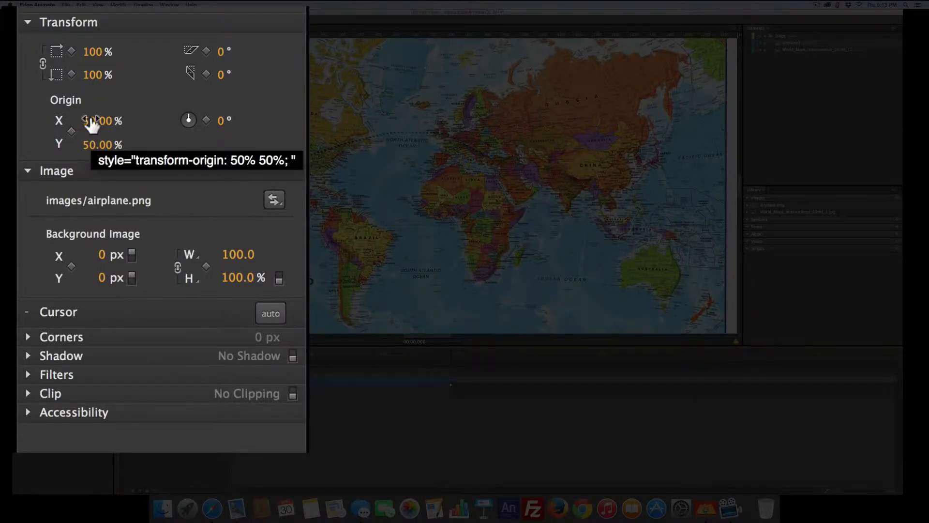
left_click_drag(90, 121, 128, 121)
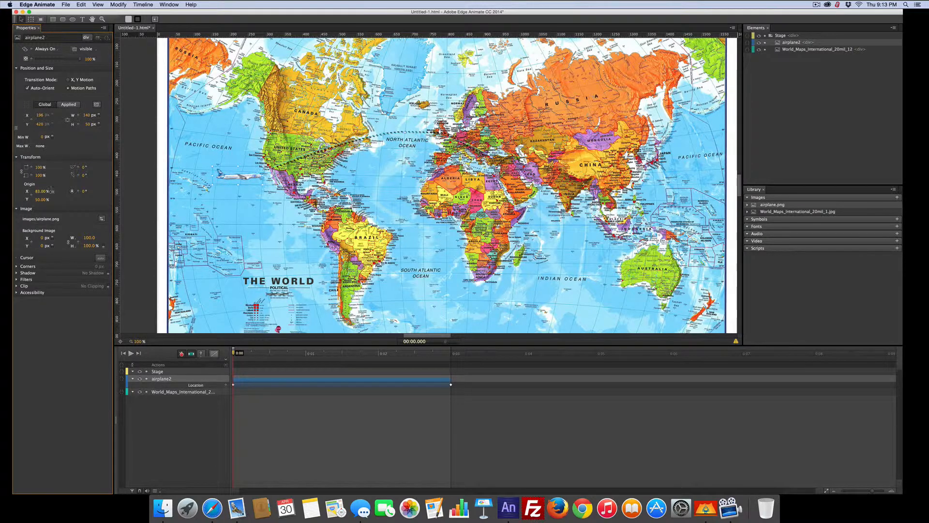
left_click_drag(51, 191, 58, 194)
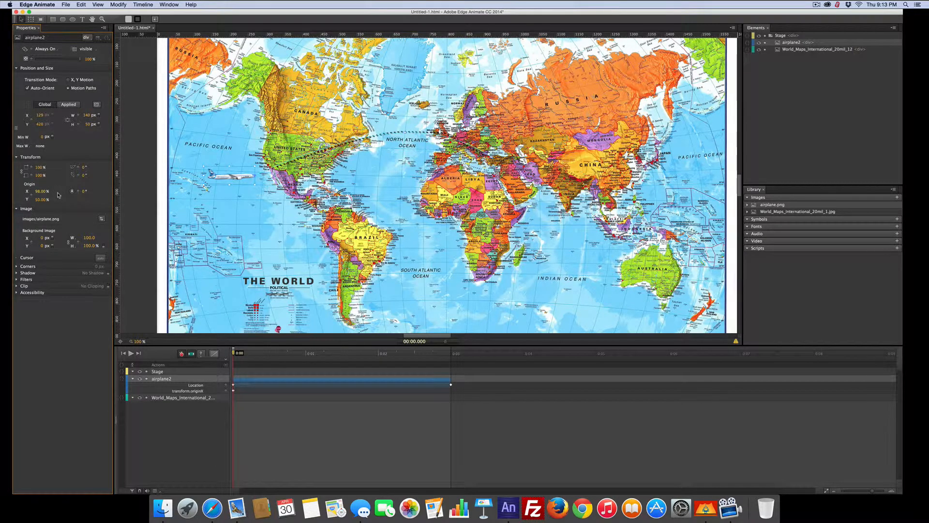
left_click(131, 354)
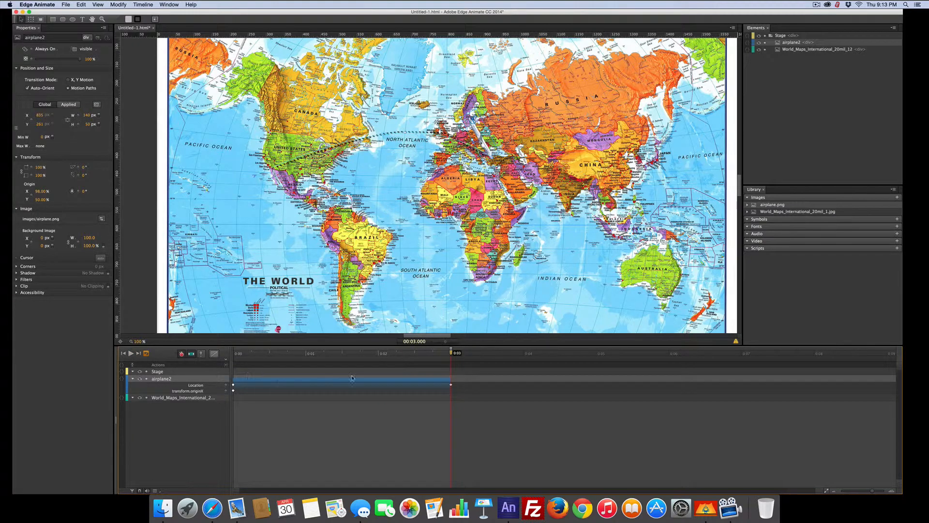
- Keyframe the airplane's rotation at -25° with origin 99% by 52% at 0:01.210, and at -40° at 0:02.845
left_click_drag(451, 353, 321, 365)
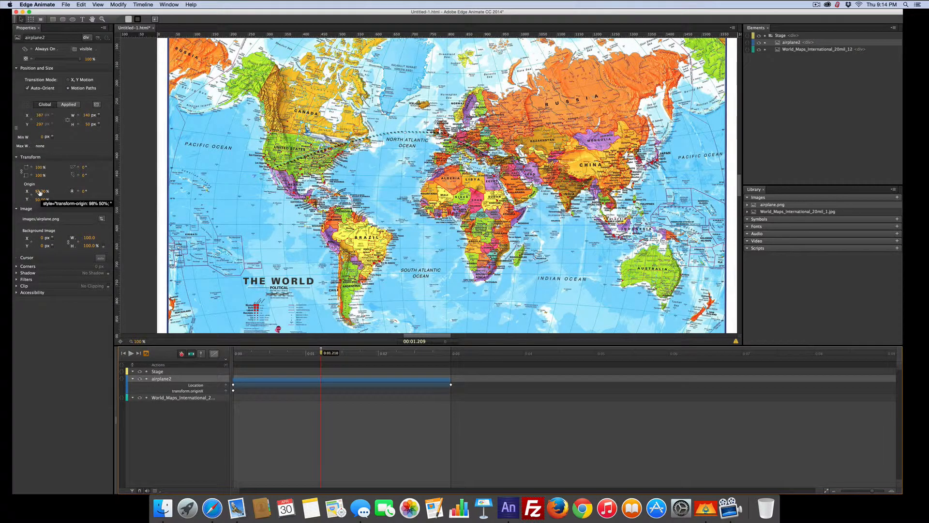
left_click_drag(40, 192, 63, 194)
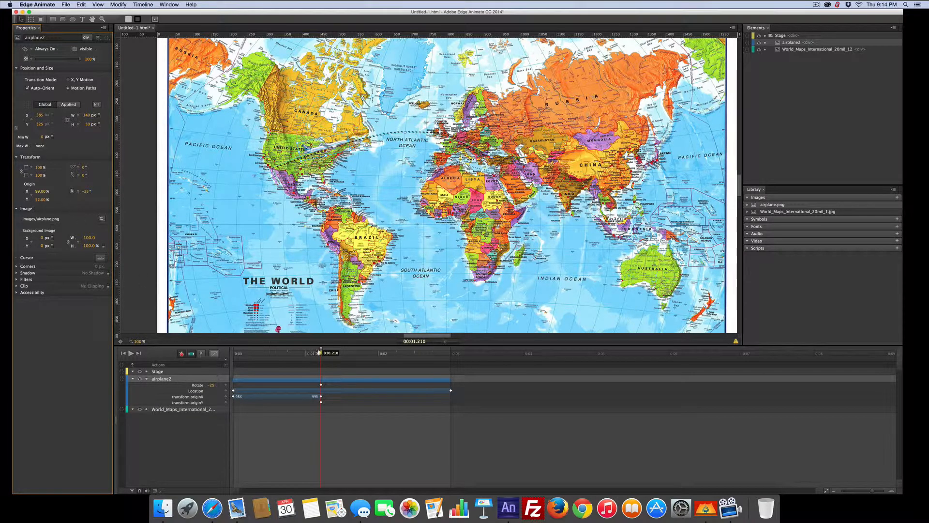
left_click_drag(321, 352, 439, 370)
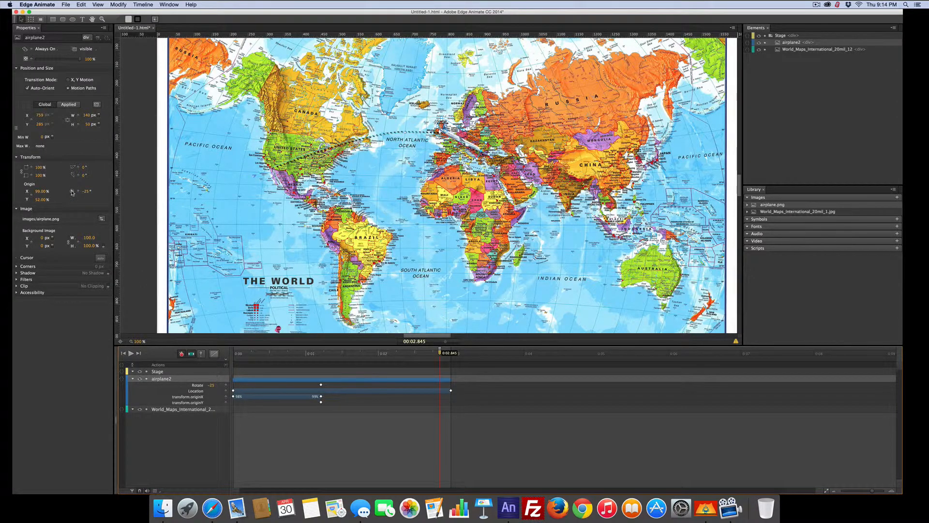
left_click_drag(72, 192, 68, 195)
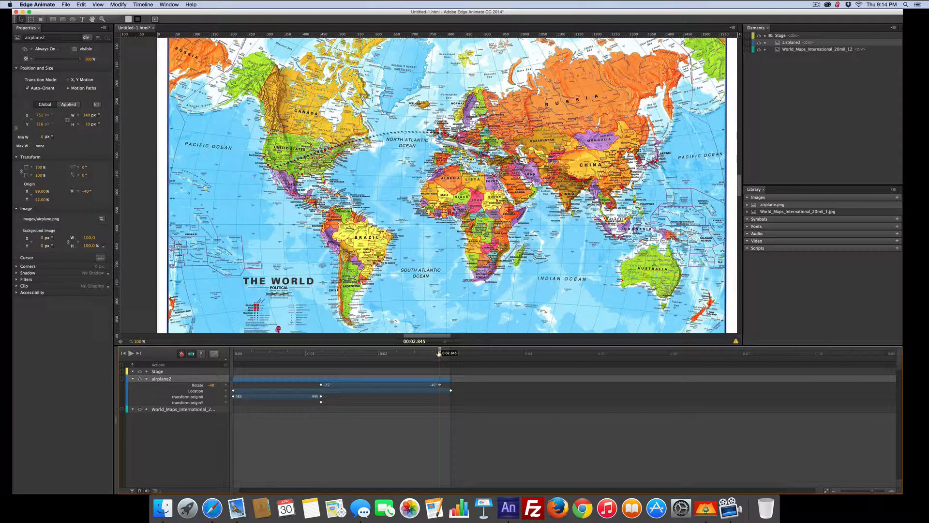
- Play the animation from the start and preview it in the web browser, returning to the Edge Animate composition
left_click_drag(439, 353, 223, 364)
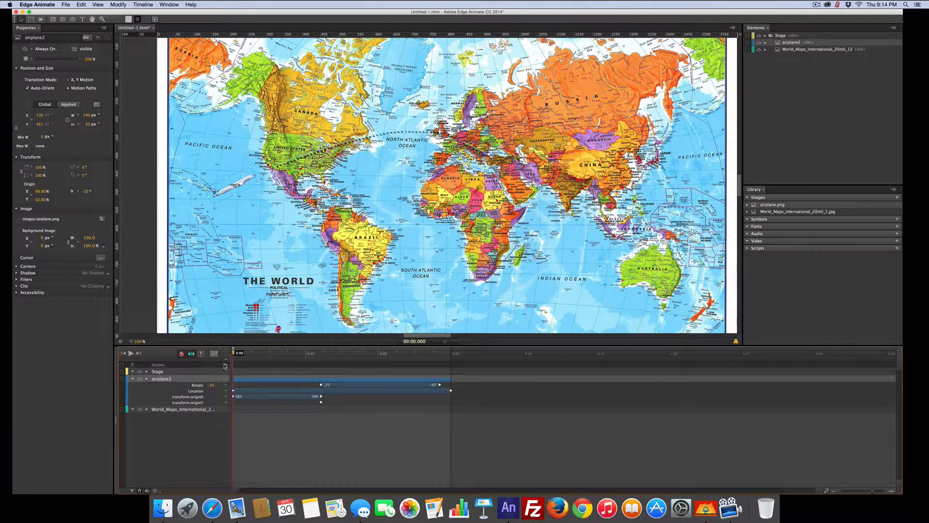
left_click(131, 353)
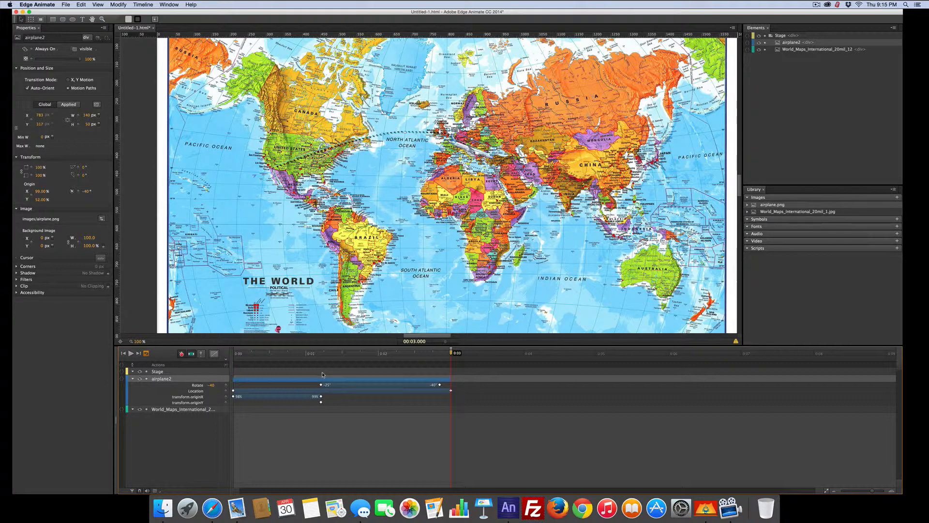
key("super+Return")
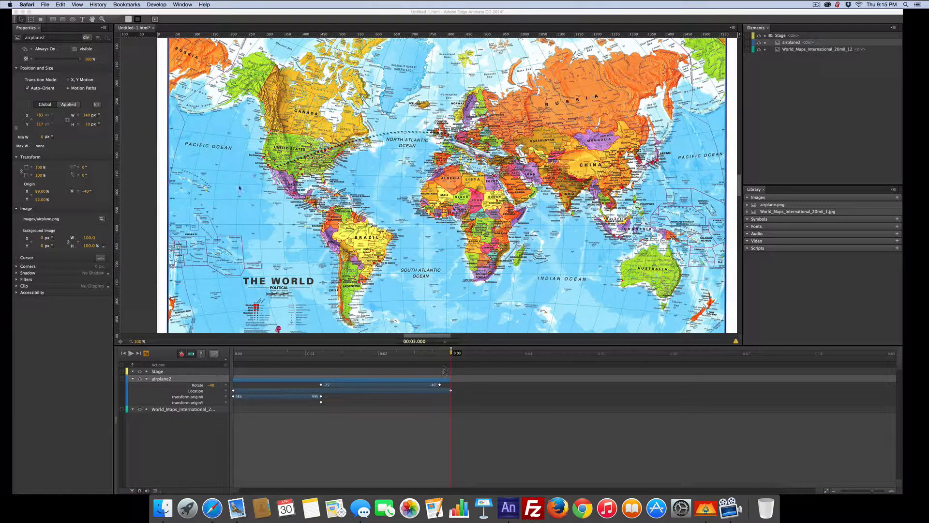
left_click(136, 53)
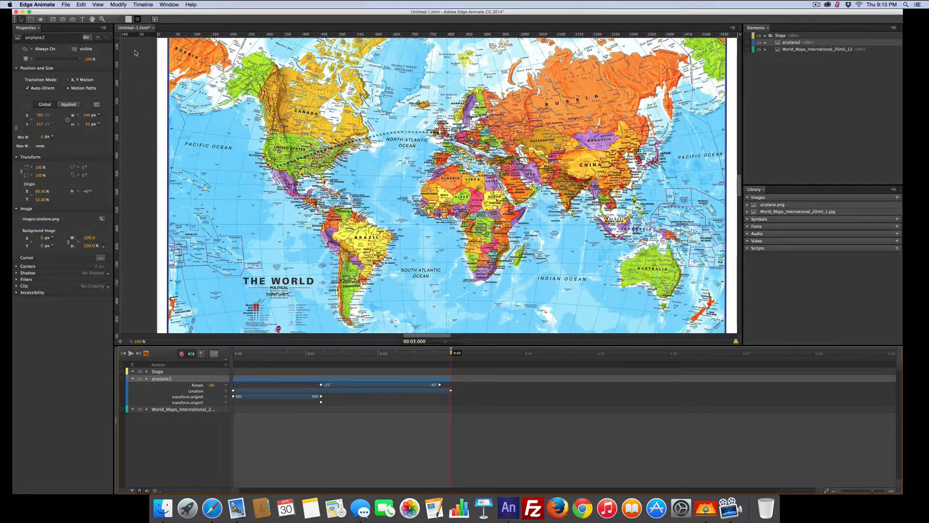
left_click(143, 4)
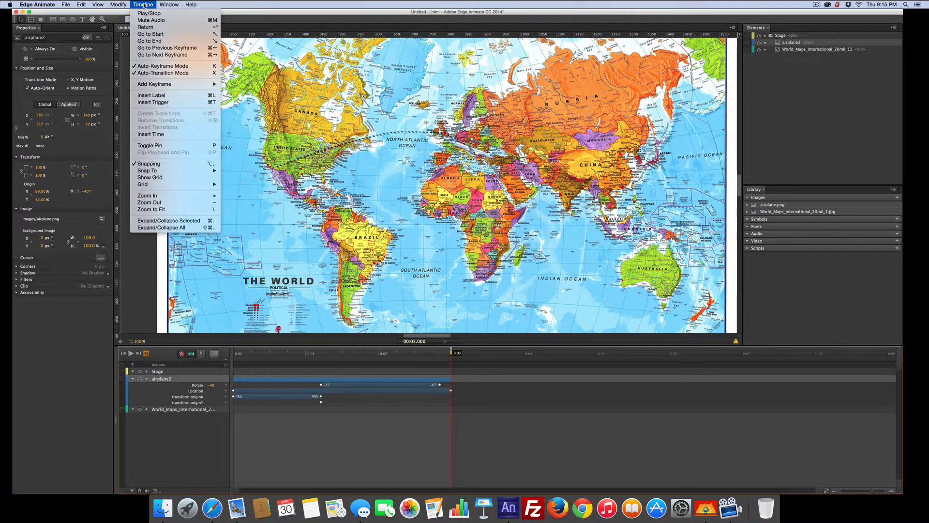
left_click(144, 104)
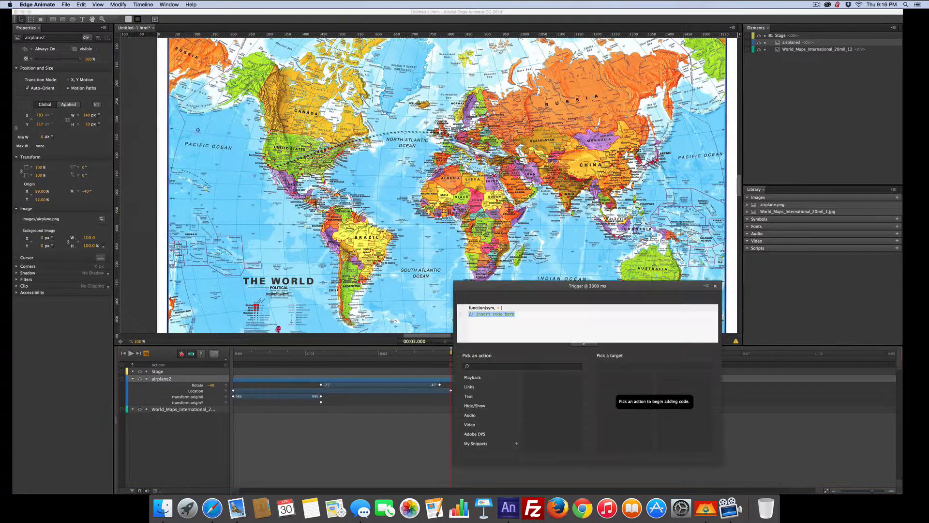
left_click(472, 390)
left_click(543, 382)
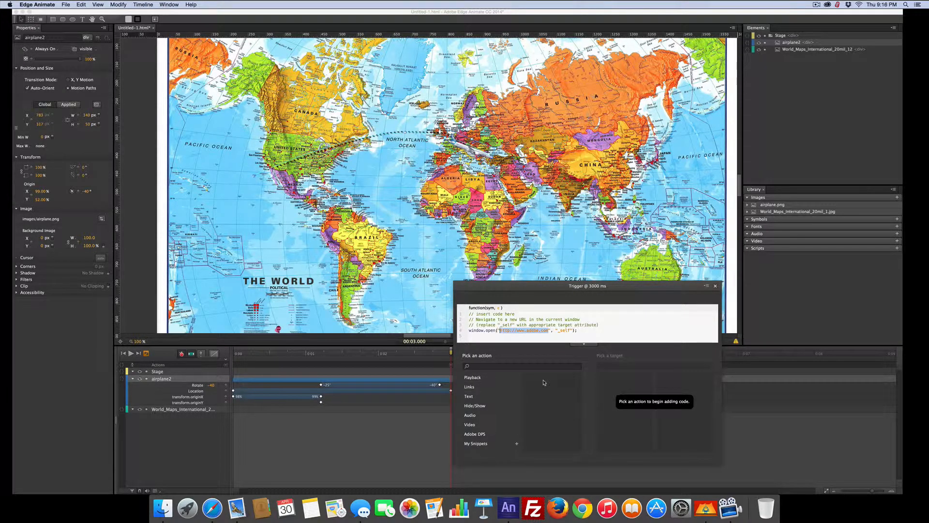
type("http://en.wikipedia.org/wiki/Serbia")
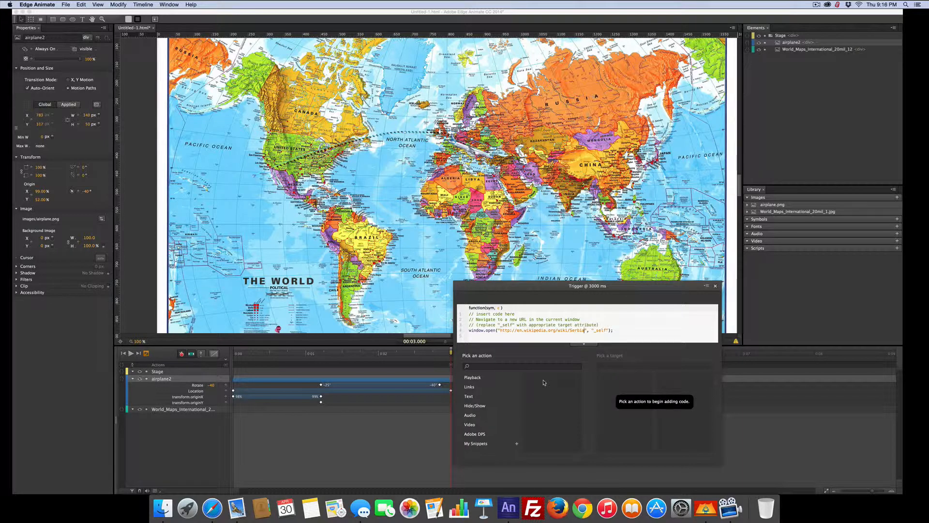
left_click(715, 286)
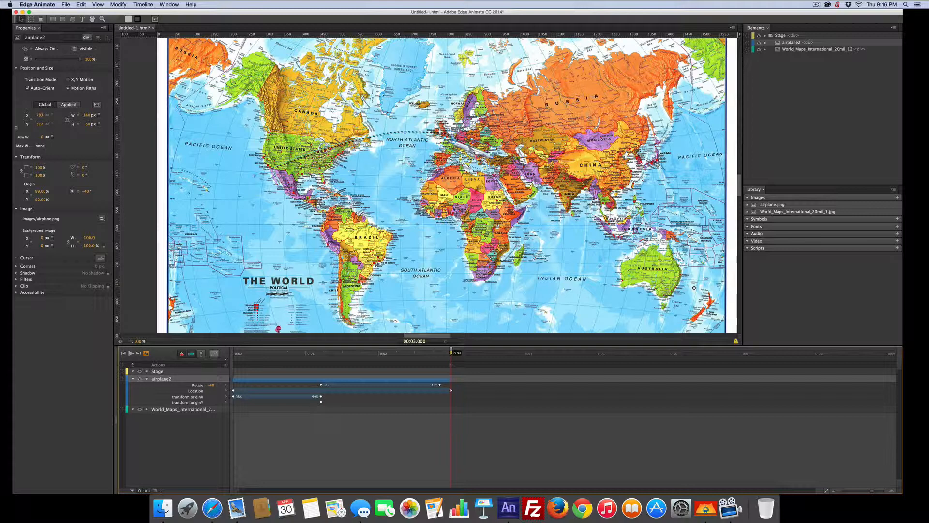
key("super+Return")
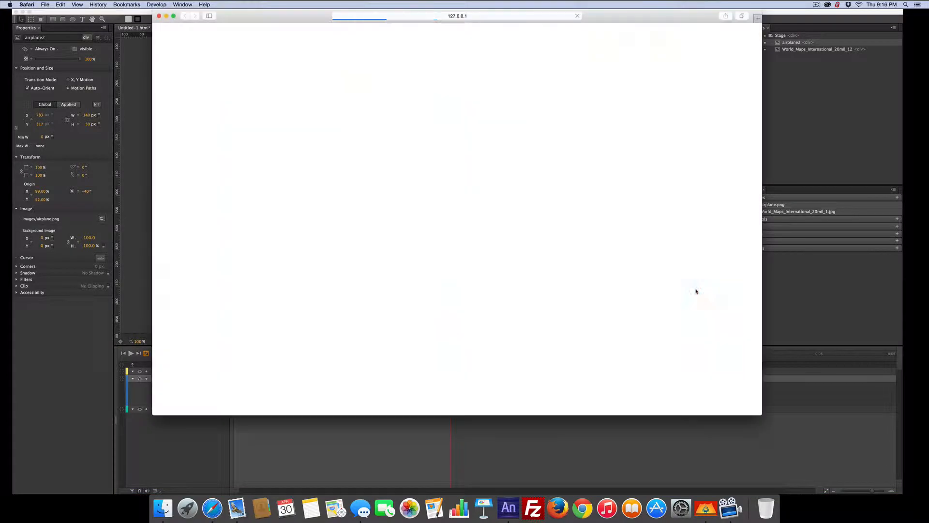